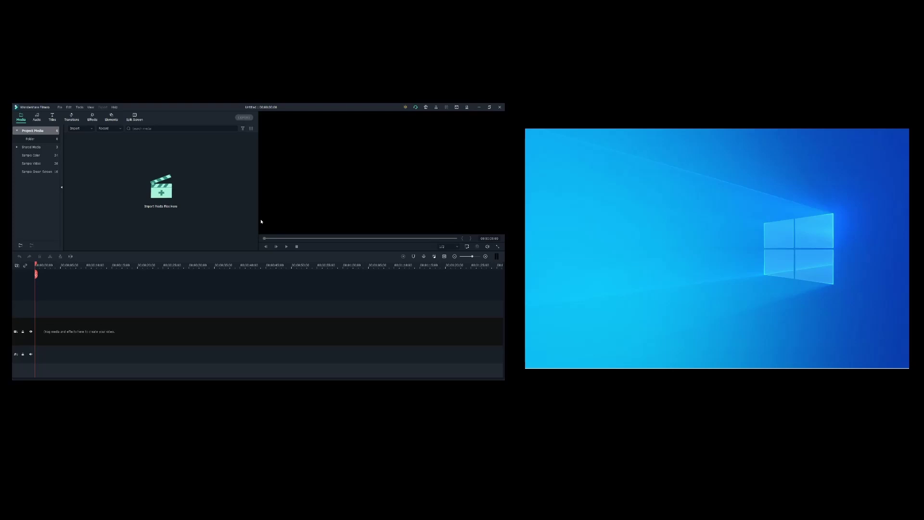
Resize the panels to widen the preview and rebalance the preview and timeline areas.
drag(259, 215, 206, 215)
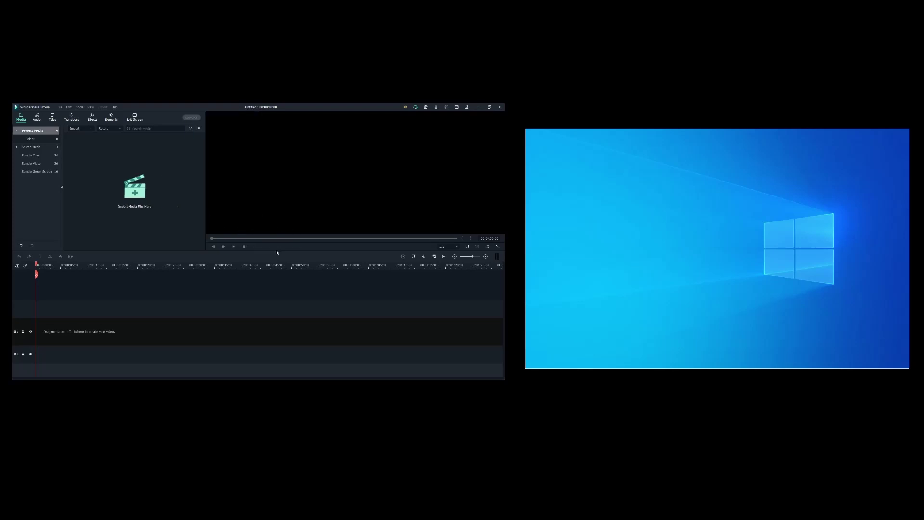
drag(278, 251, 271, 296)
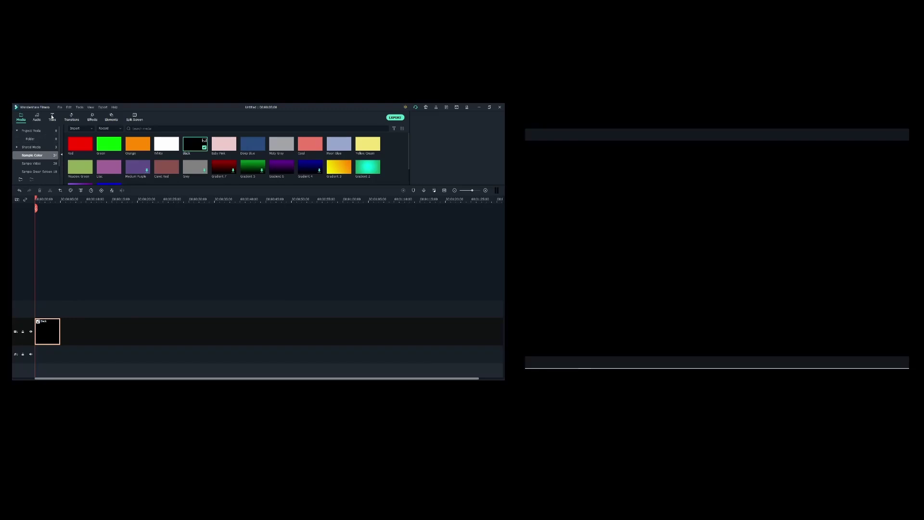
Add the downloaded New Title 37 template above the Black clip and scrub its animation.
click(53, 117)
click(32, 139)
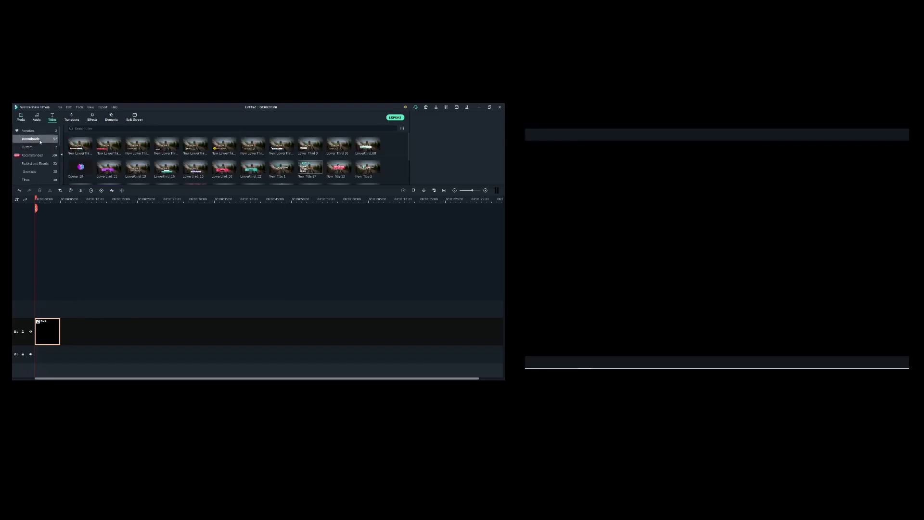
mouse_move(311, 168)
mouse_down()
mouse_move(264, 308)
mouse_move(43, 309)
mouse_up()
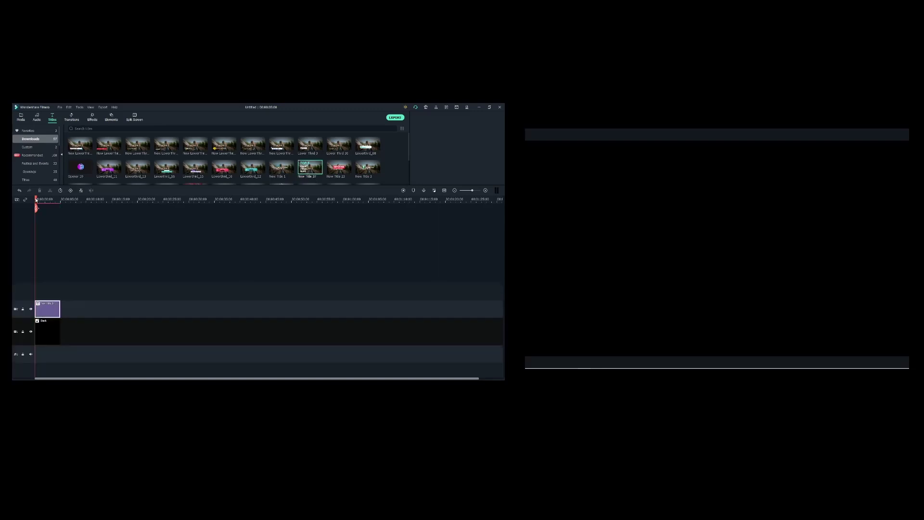
drag(36, 208, 45, 209)
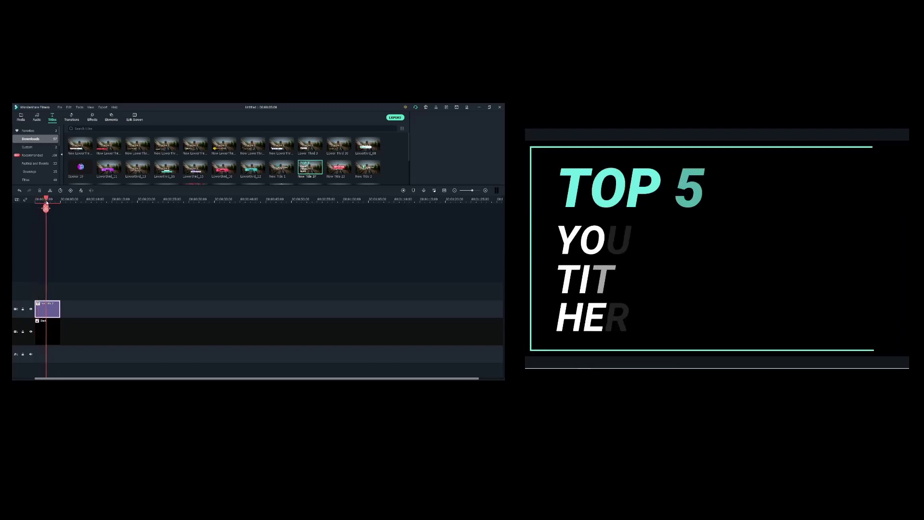
Exit the second-monitor full screen preview, then enlarge the template library and docked preview.
click(89, 219)
mouse_move(896, 361)
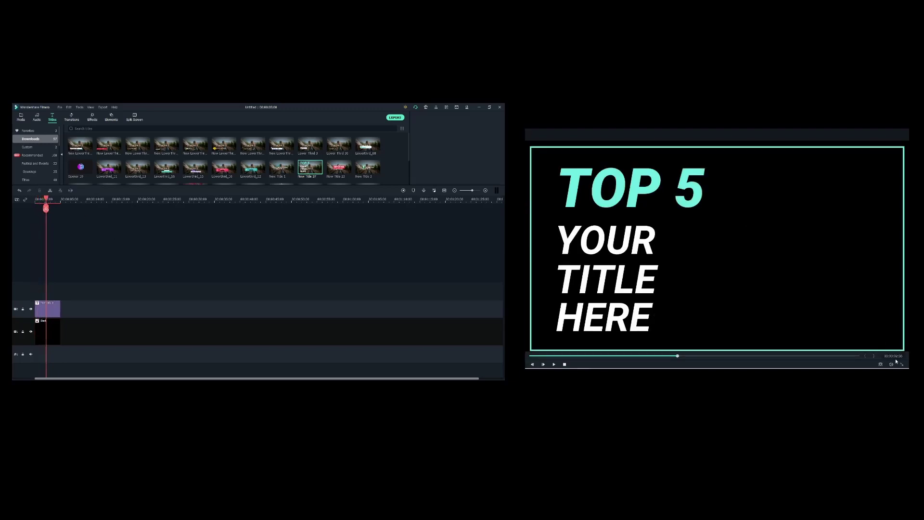
click(901, 366)
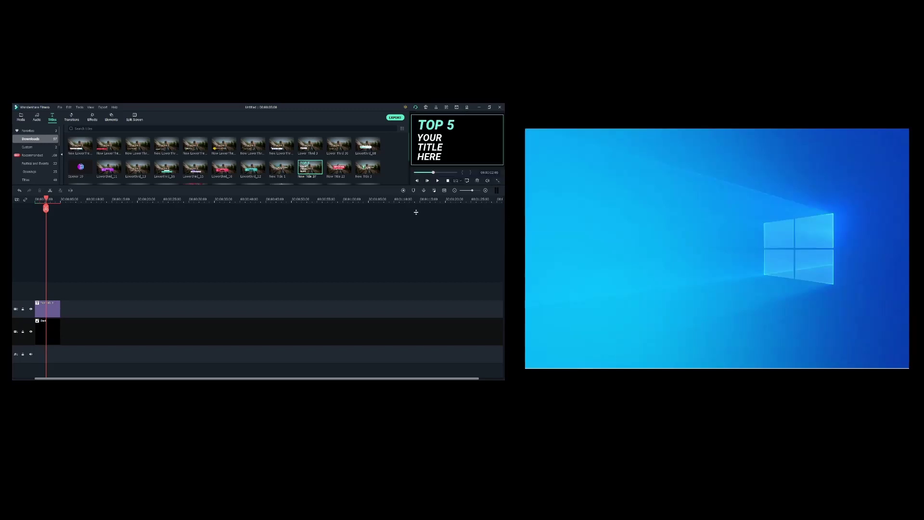
drag(418, 190, 418, 269)
drag(408, 181, 249, 180)
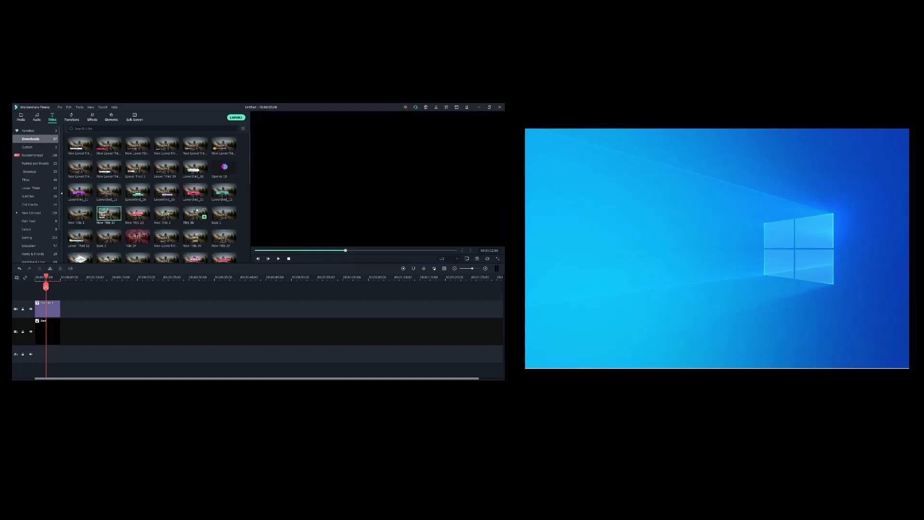